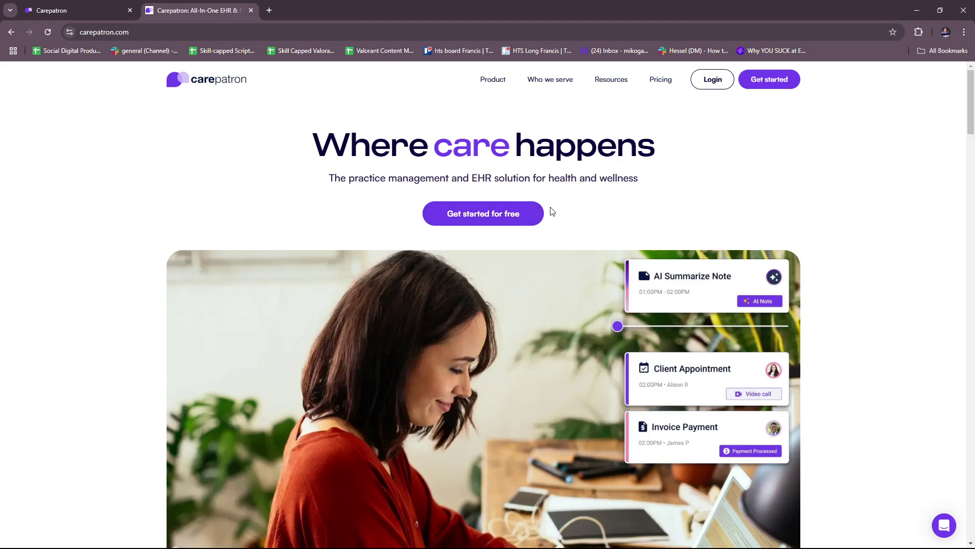
# Enter the app via 'Get started for free', dismiss the welcome popup and close the duplicate tab
pyautogui.scroll(-5, 528, 294)
pyautogui.scroll(5, 528, 295)
pyautogui.click(501, 213)
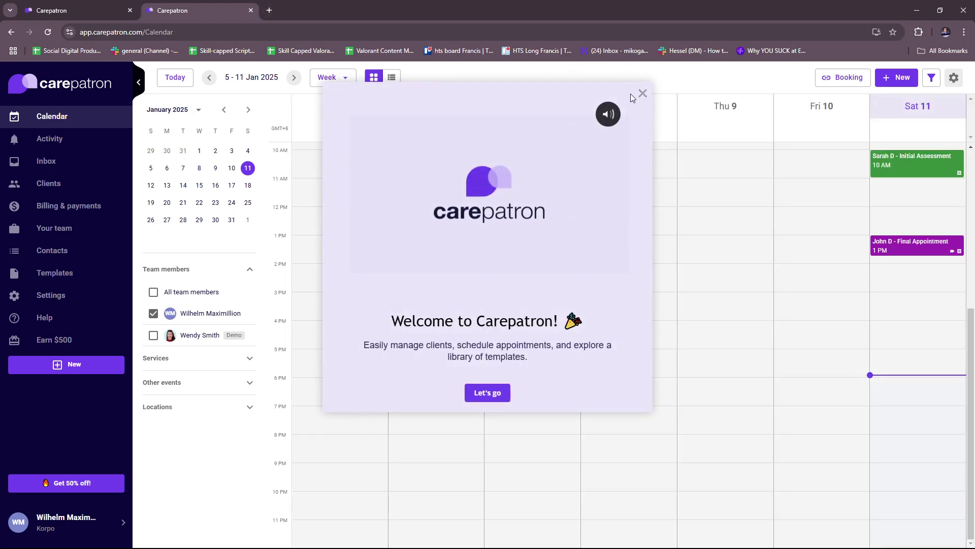
pyautogui.click(640, 96)
pyautogui.click(251, 10)
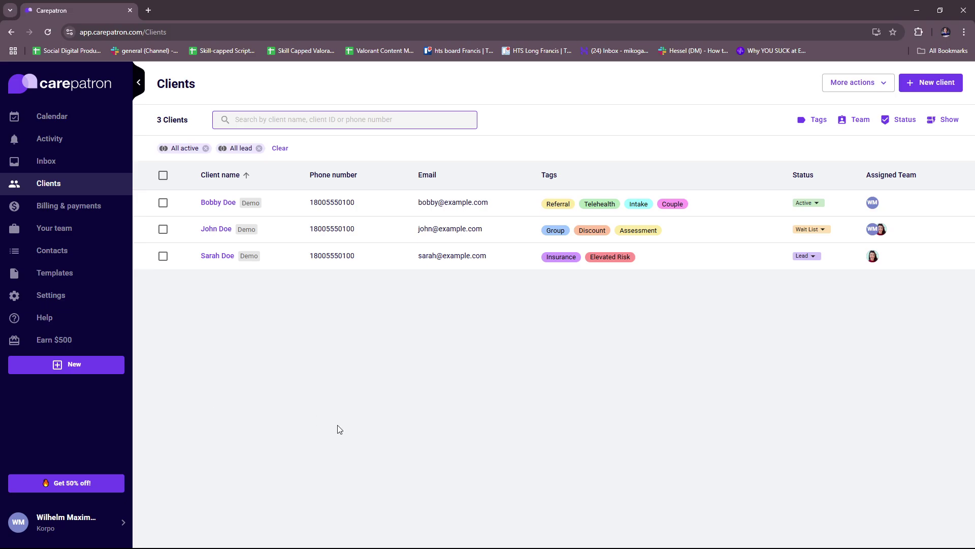
# Glance at the workspace and account options, close them, and open the Settings options
pyautogui.click(79, 520)
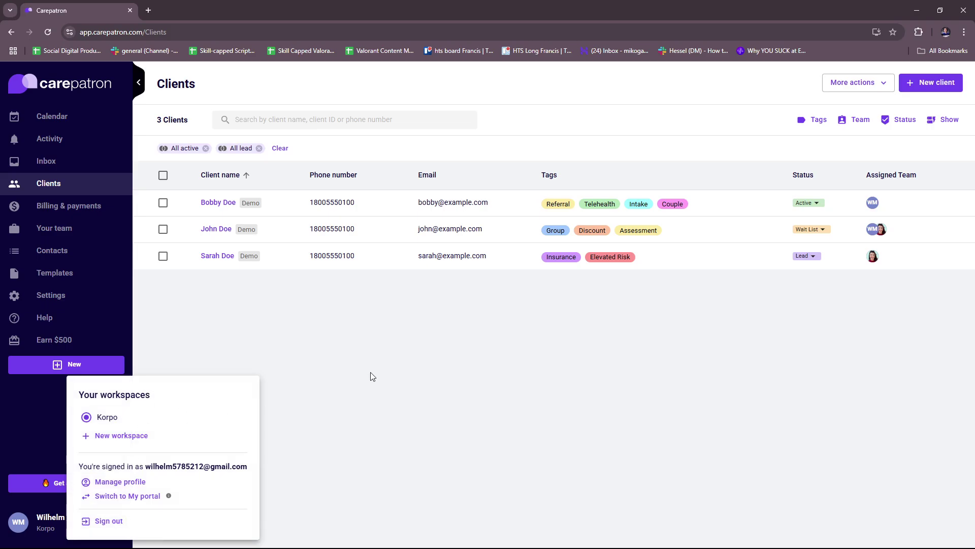
pyautogui.click(377, 385)
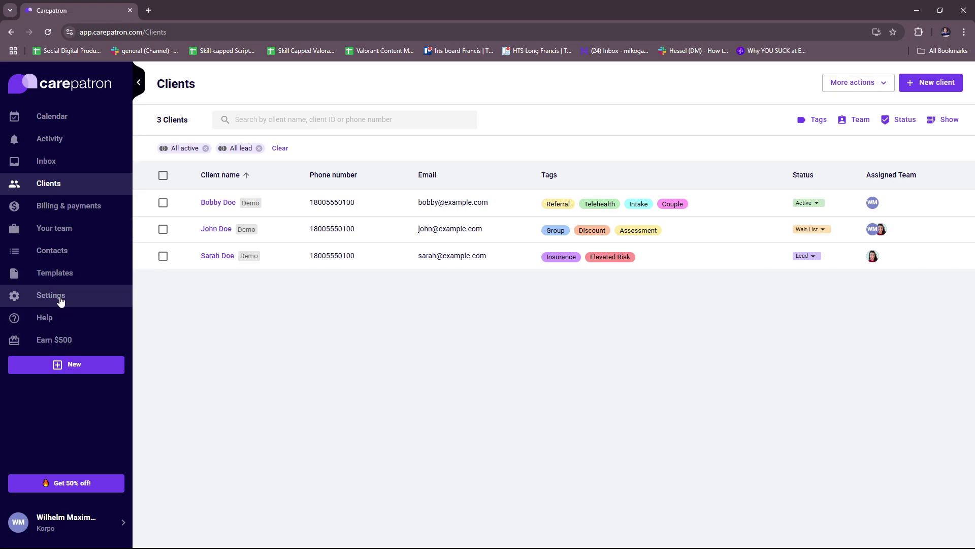
pyautogui.click(69, 301)
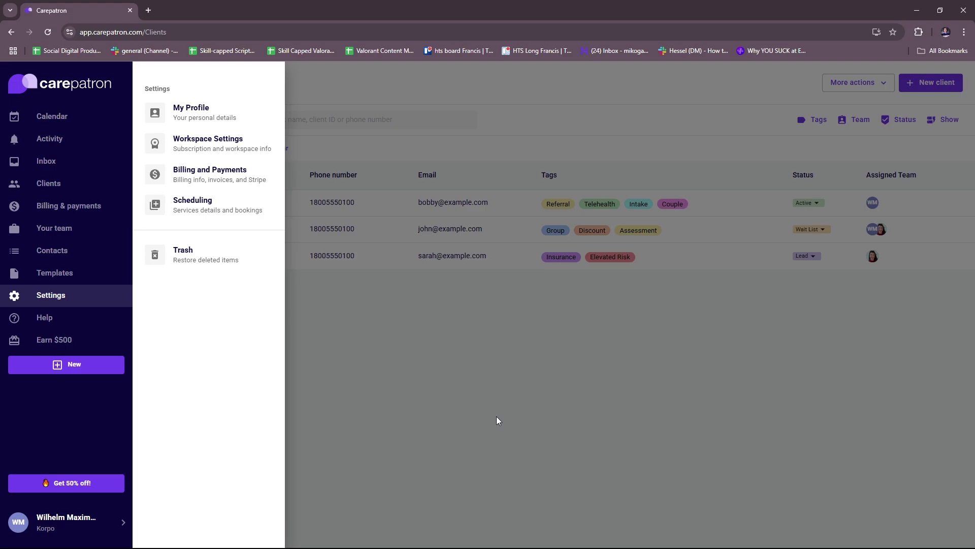
# Close Settings, collapse and re-expand the sidebar, and view then close the Earn $500 referral offer
pyautogui.click(351, 380)
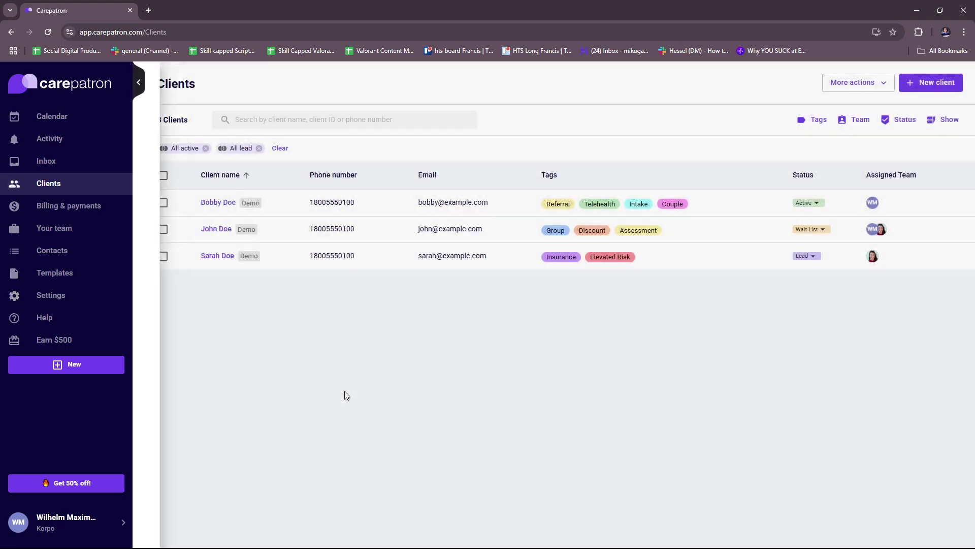
pyautogui.click(140, 82)
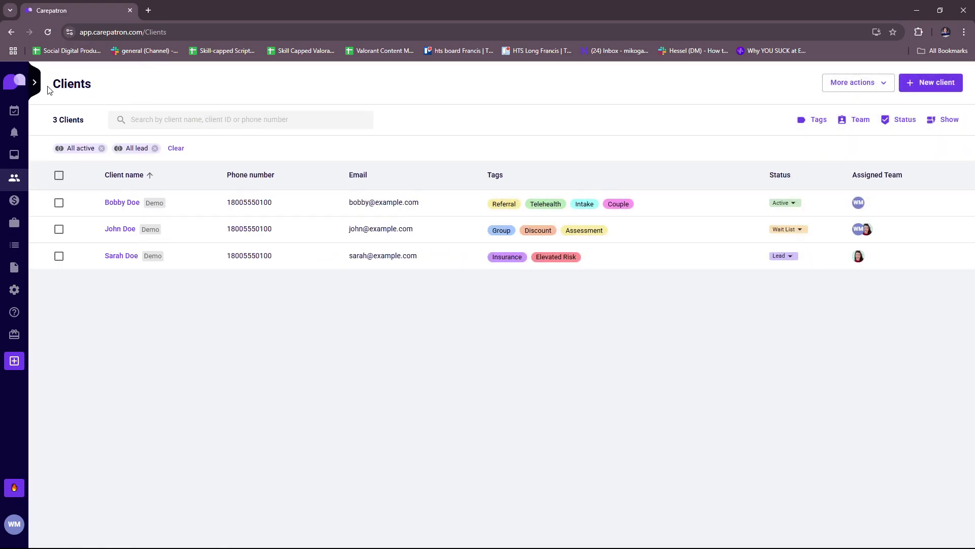
pyautogui.click(34, 83)
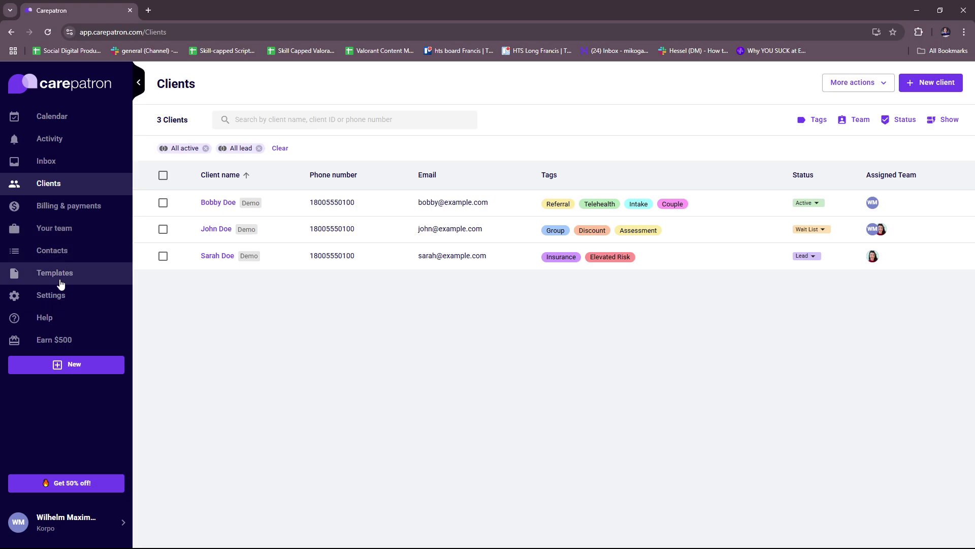
pyautogui.click(53, 340)
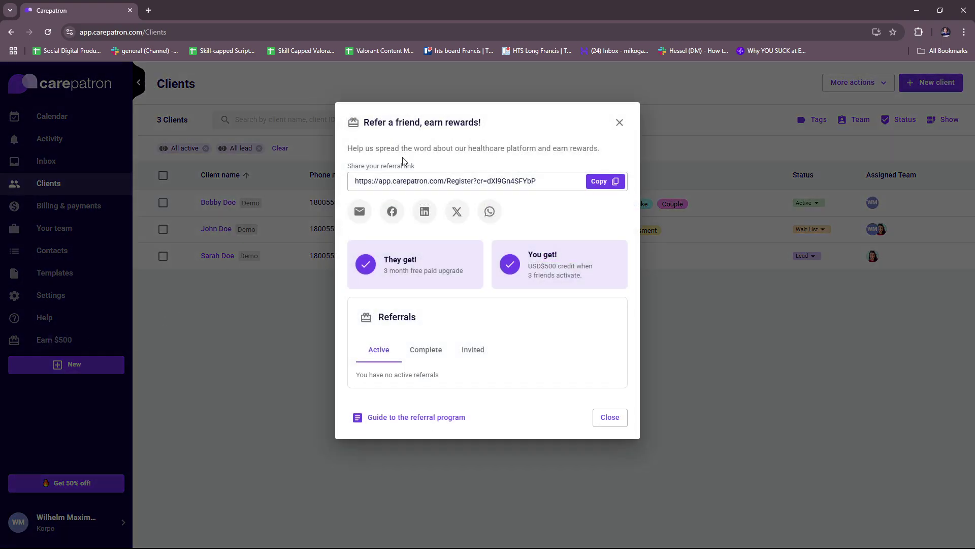
pyautogui.click(619, 123)
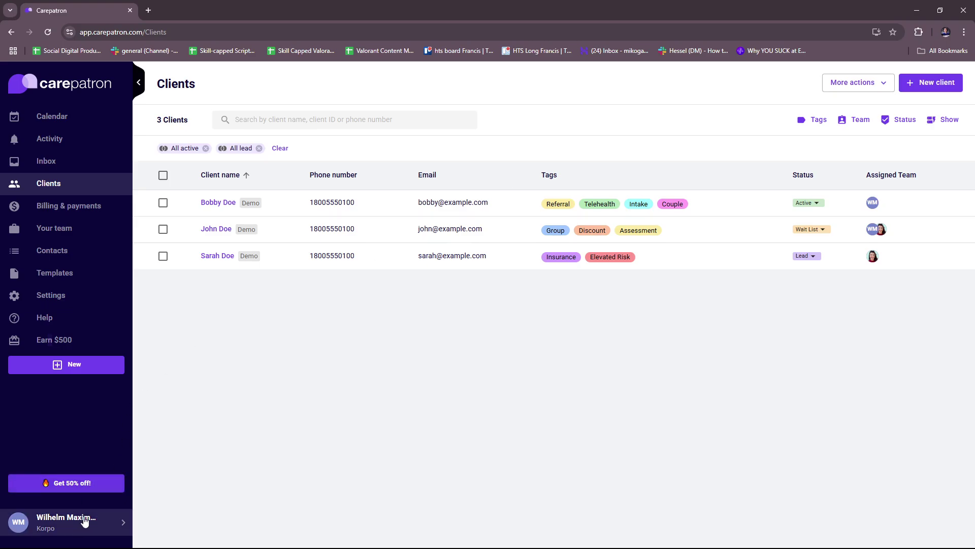
# Check the account options, toggle the sidebar twice, and open the 5–11 Jan 2025 calendar week
pyautogui.click(81, 533)
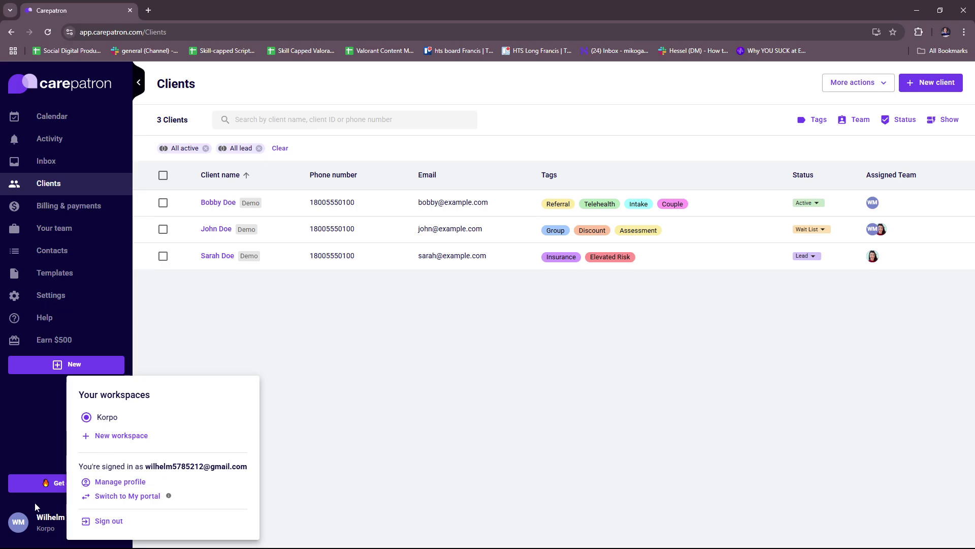
pyautogui.tripleClick(293, 412)
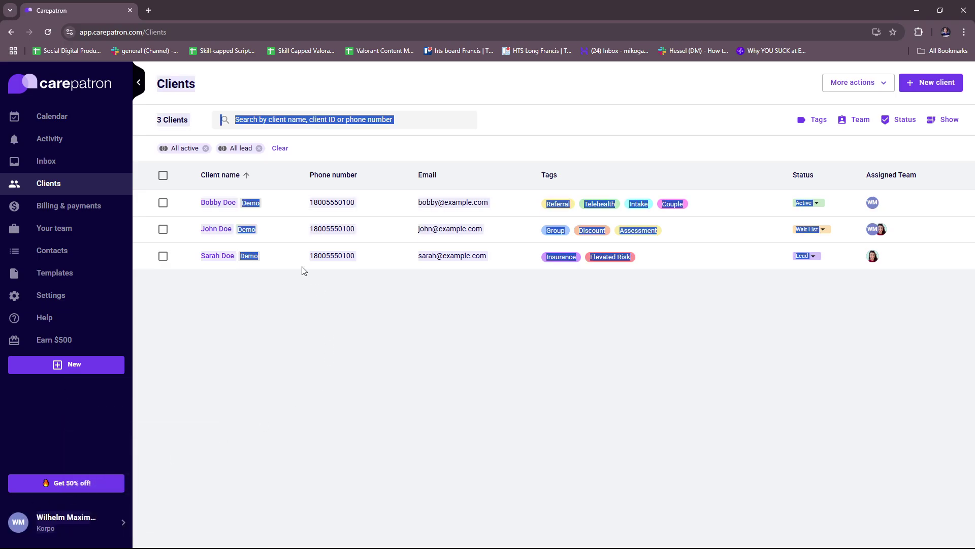
pyautogui.click(139, 82)
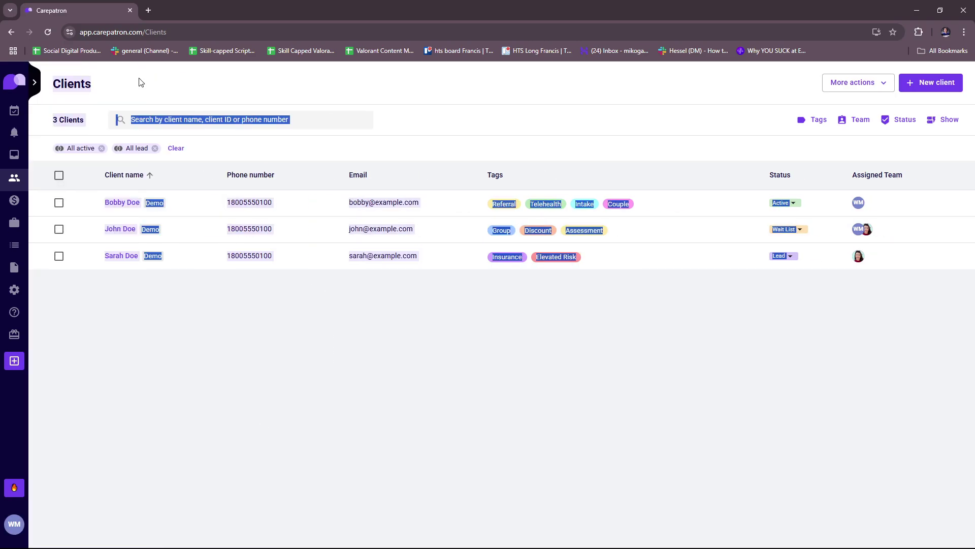
pyautogui.click(34, 83)
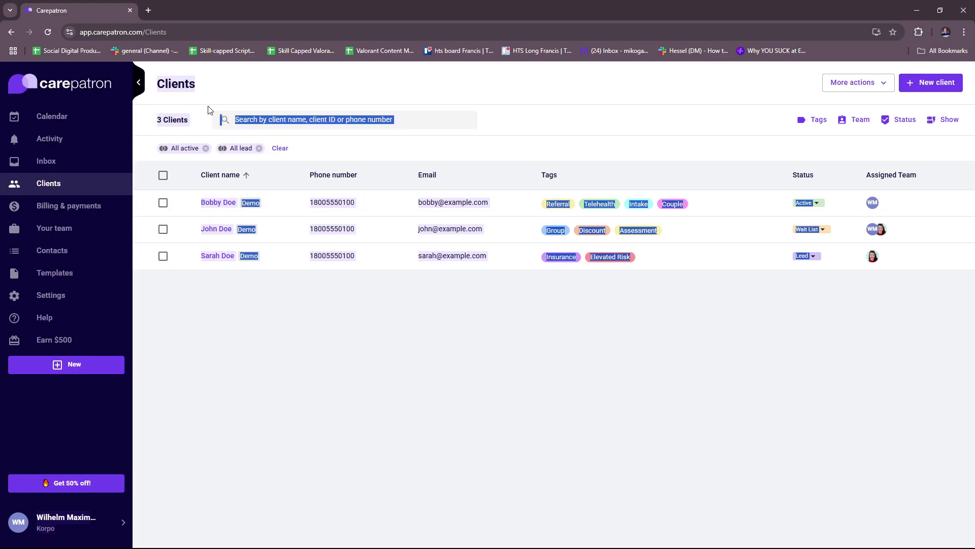
pyautogui.click(139, 83)
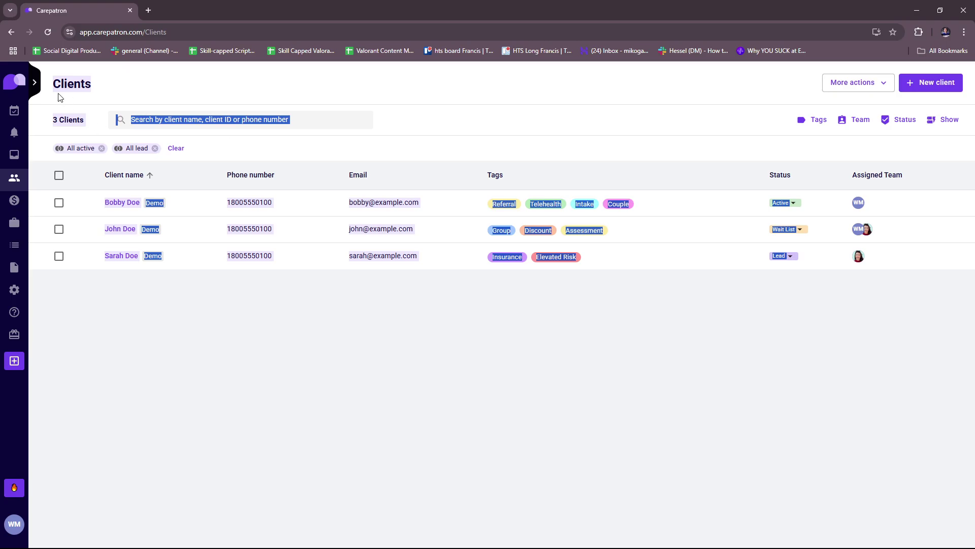
pyautogui.click(34, 82)
pyautogui.click(70, 117)
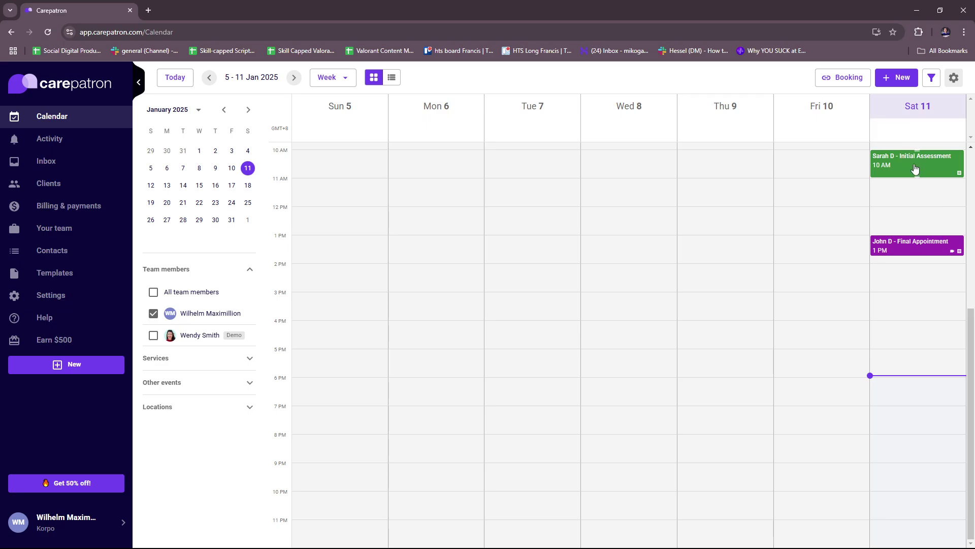
pyautogui.click(927, 251)
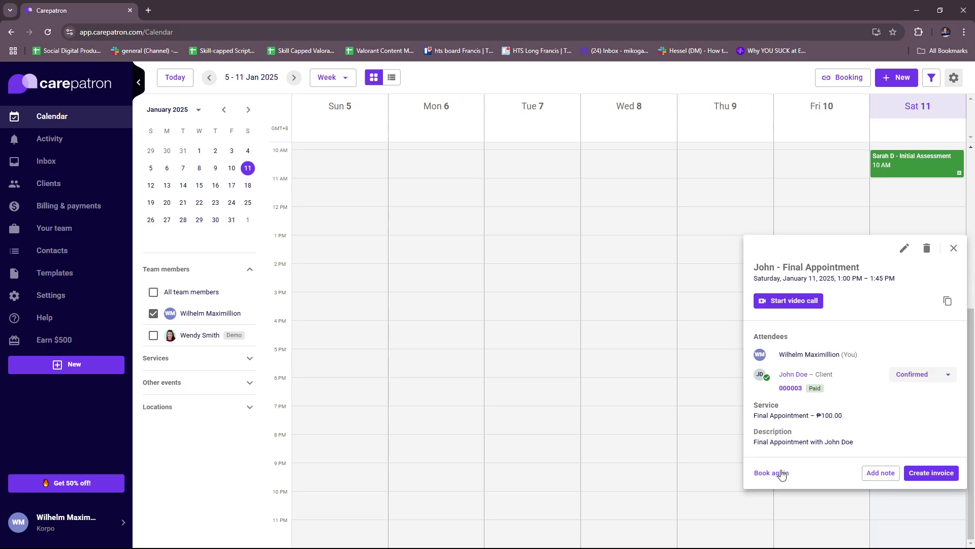
pyautogui.click(929, 213)
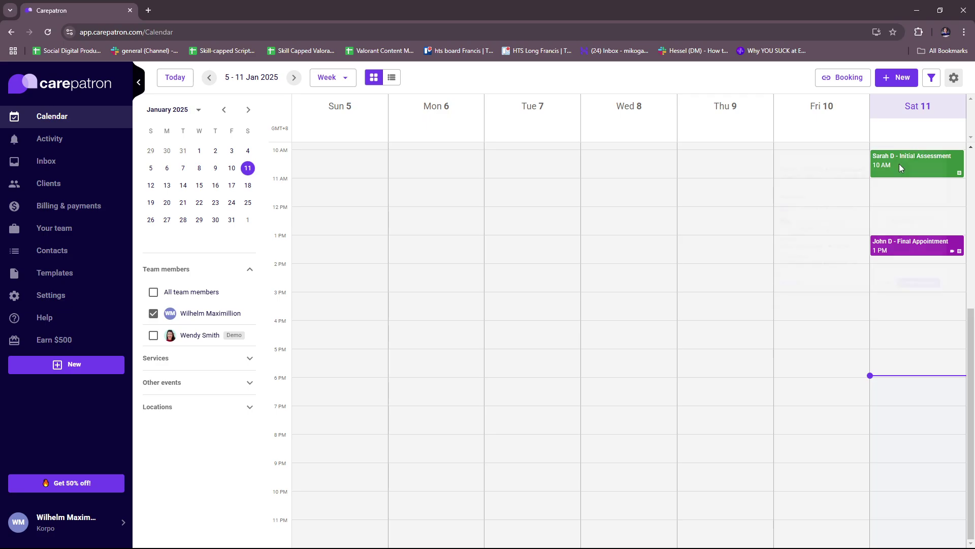
pyautogui.click(899, 164)
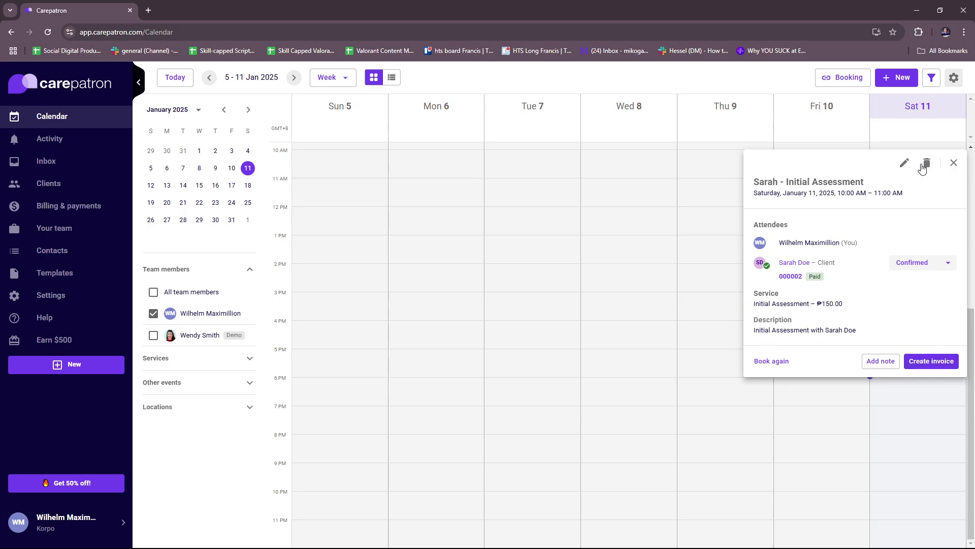
pyautogui.click(906, 165)
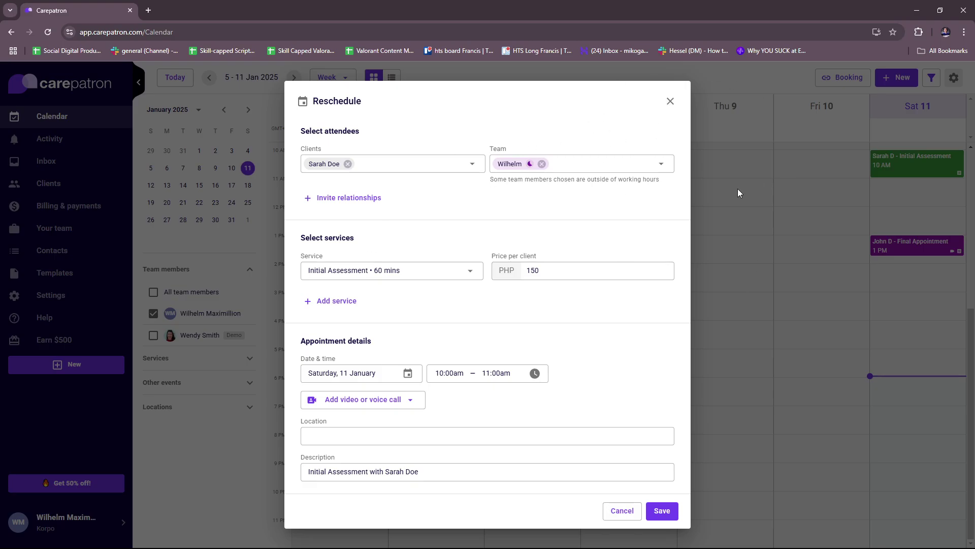
pyautogui.click(670, 101)
pyautogui.click(916, 173)
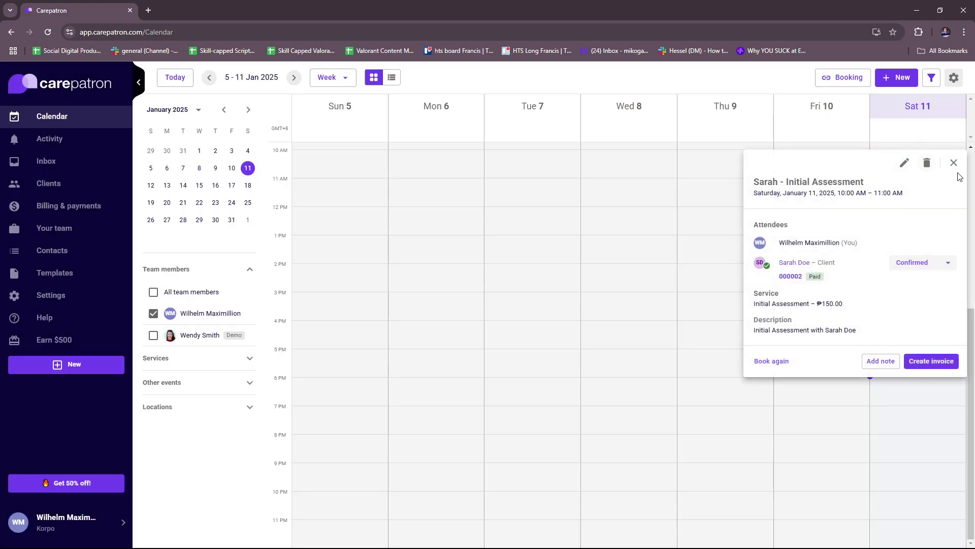
pyautogui.click(899, 397)
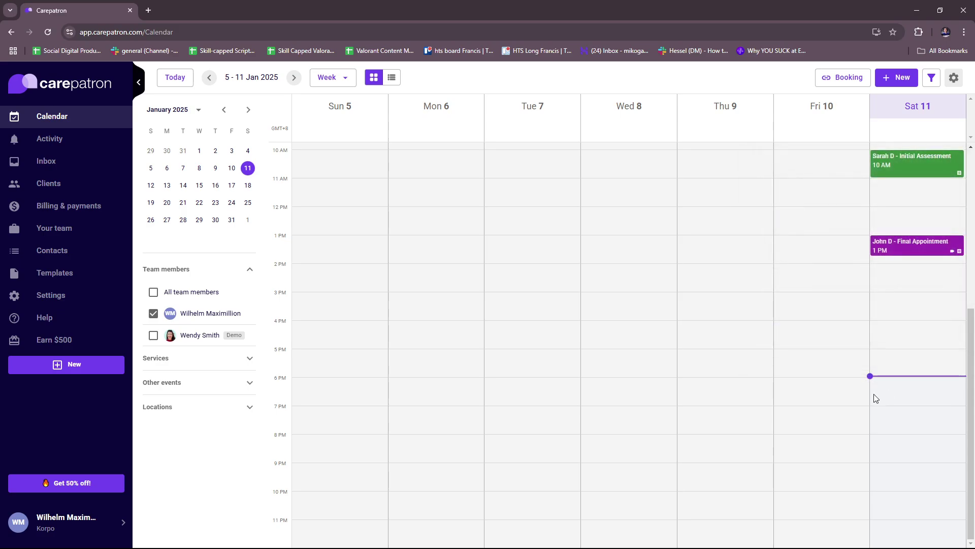
# Switch the January 2025 mini calendar to the year and month pickers, then list New entry types
pyautogui.scroll(3, 695, 277)
pyautogui.scroll(-3, 724, 309)
pyautogui.click(184, 112)
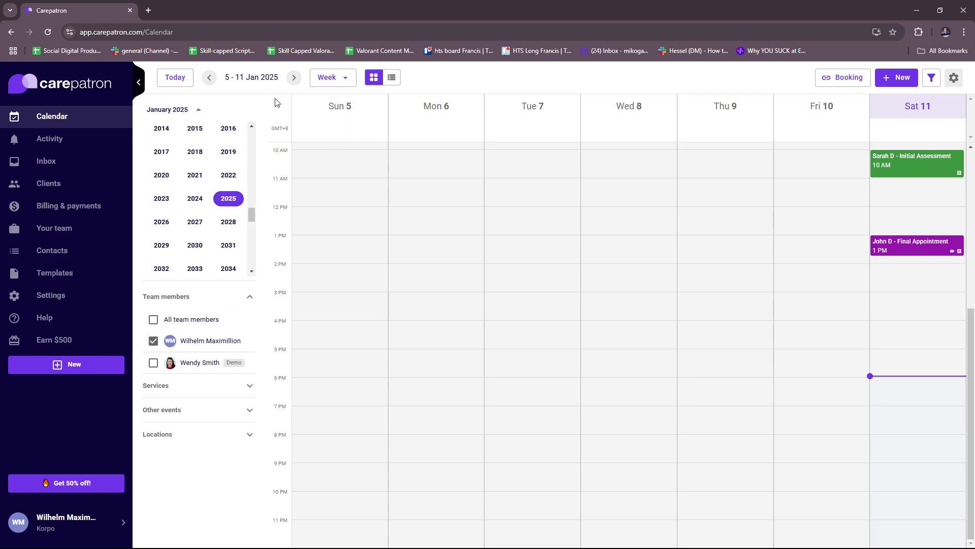
pyautogui.click(203, 112)
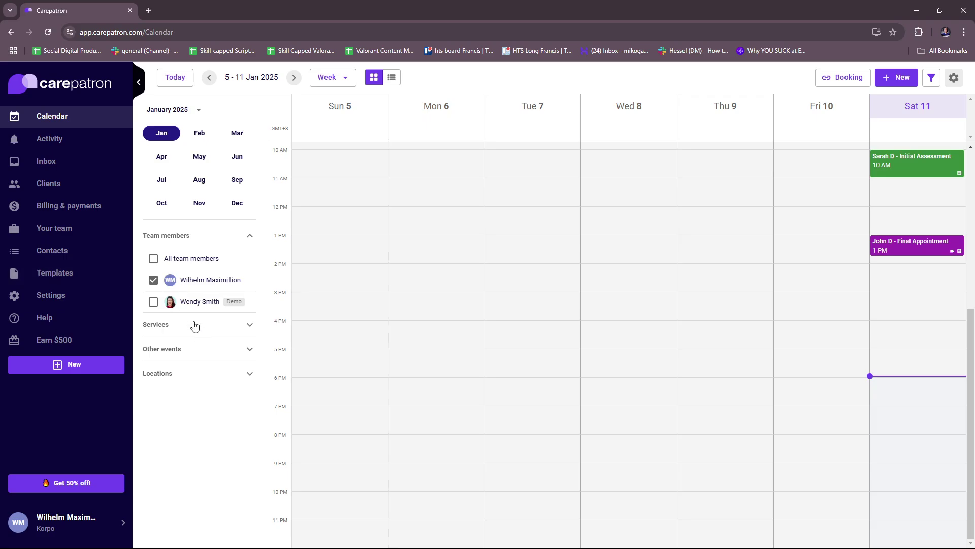
pyautogui.click(894, 80)
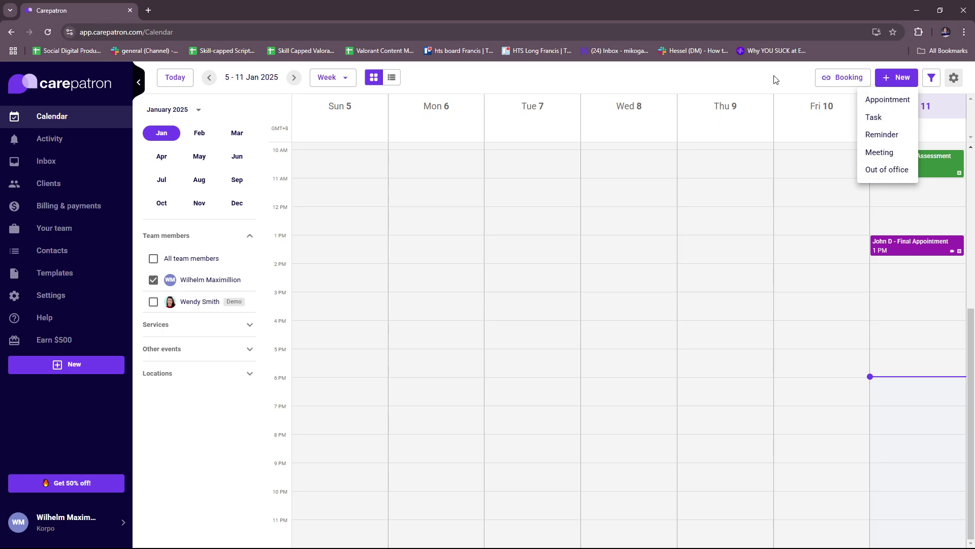
# Dismiss the New menu, glance at the Booking link and calendar settings, then return to Clients
pyautogui.click(845, 148)
pyautogui.click(838, 74)
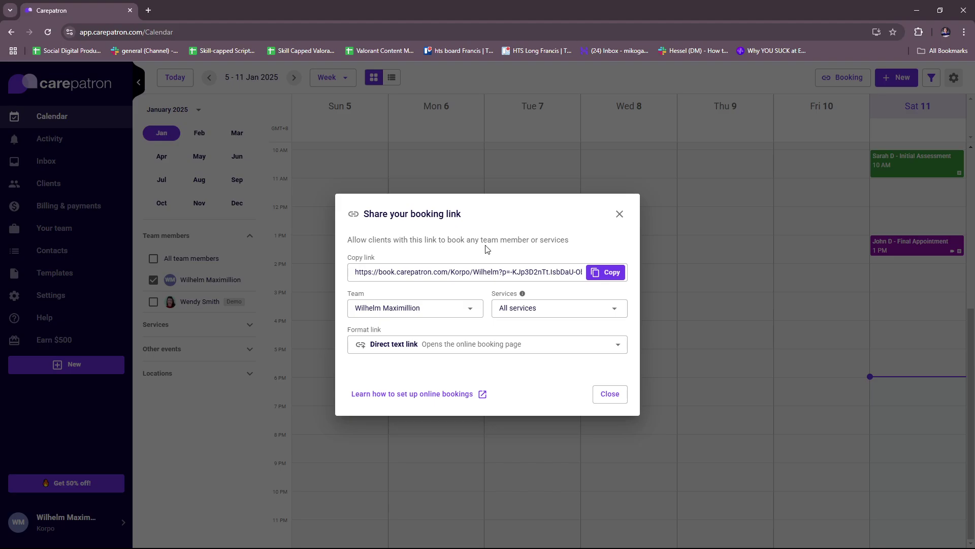
pyautogui.click(619, 214)
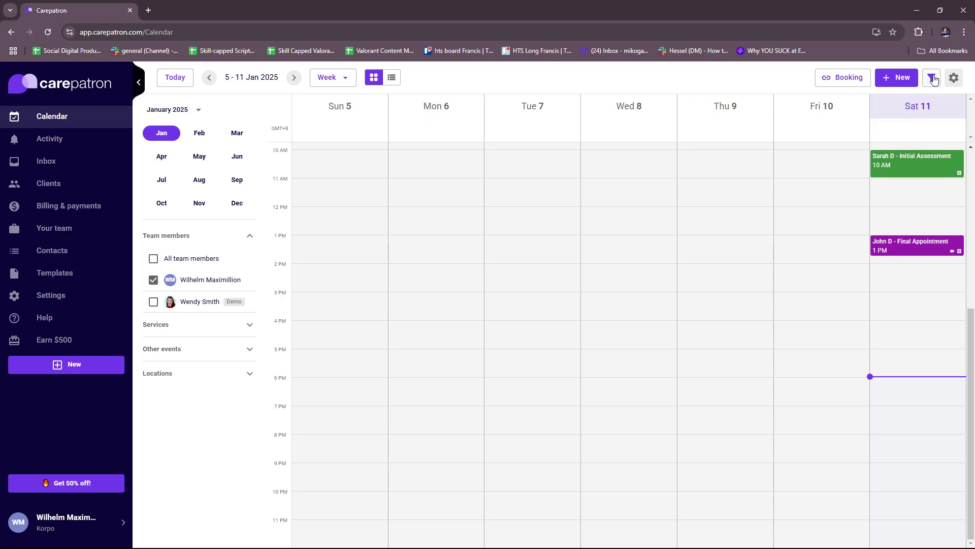
pyautogui.click(952, 81)
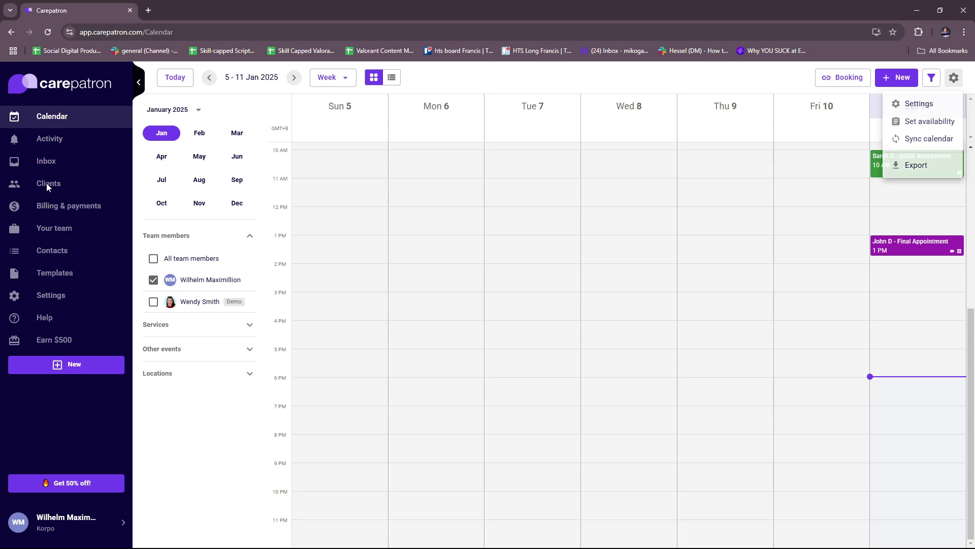
pyautogui.click(65, 184)
pyautogui.click(65, 186)
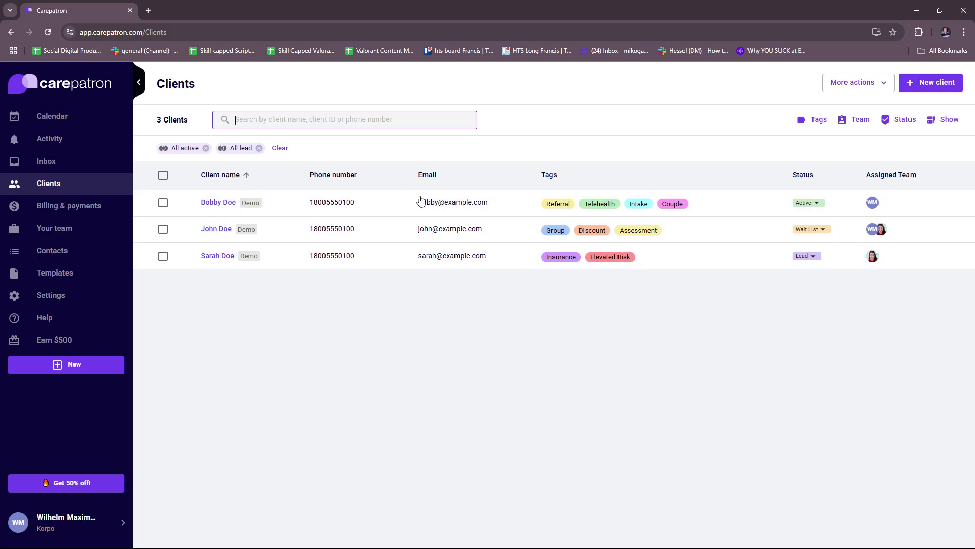
# Open a New client form, keep Active as the status, then cancel without saving
pyautogui.click(930, 82)
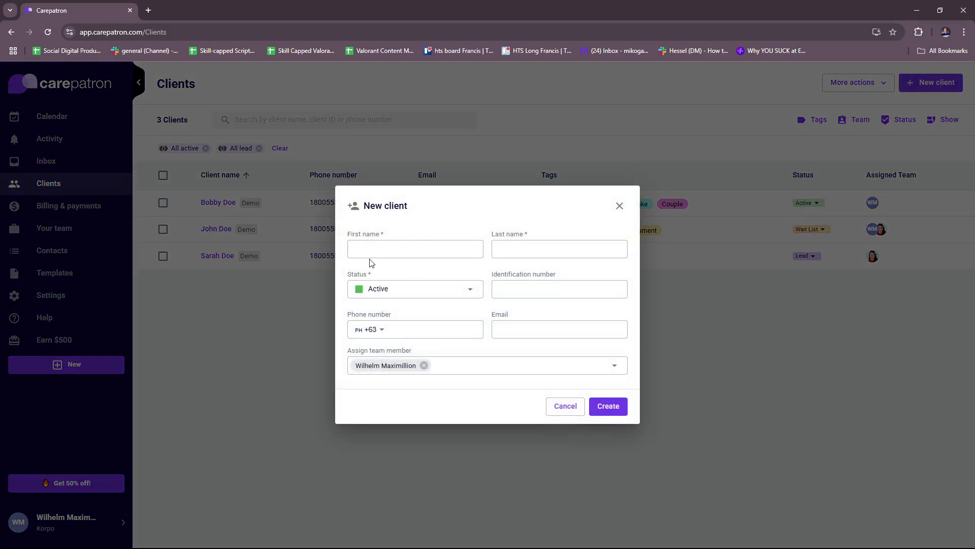
pyautogui.click(397, 288)
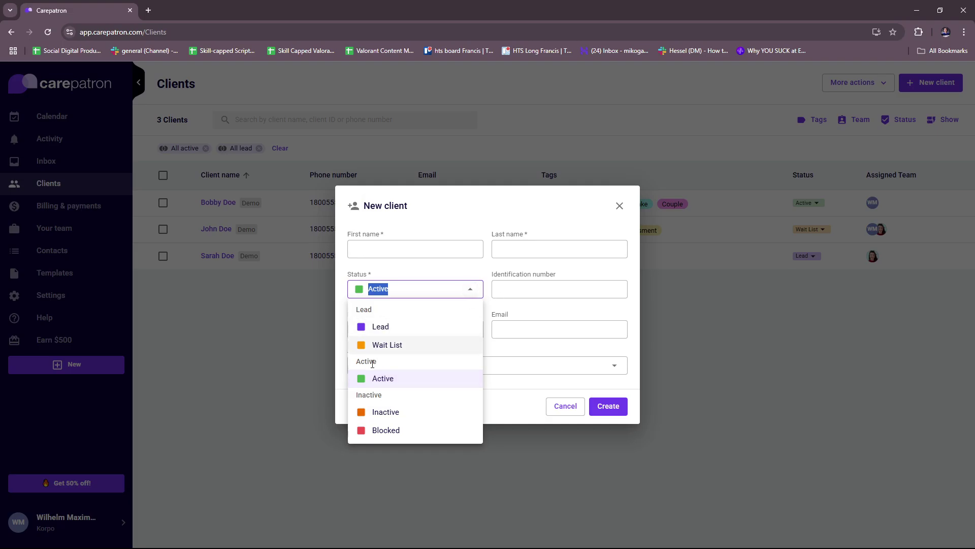
pyautogui.click(494, 223)
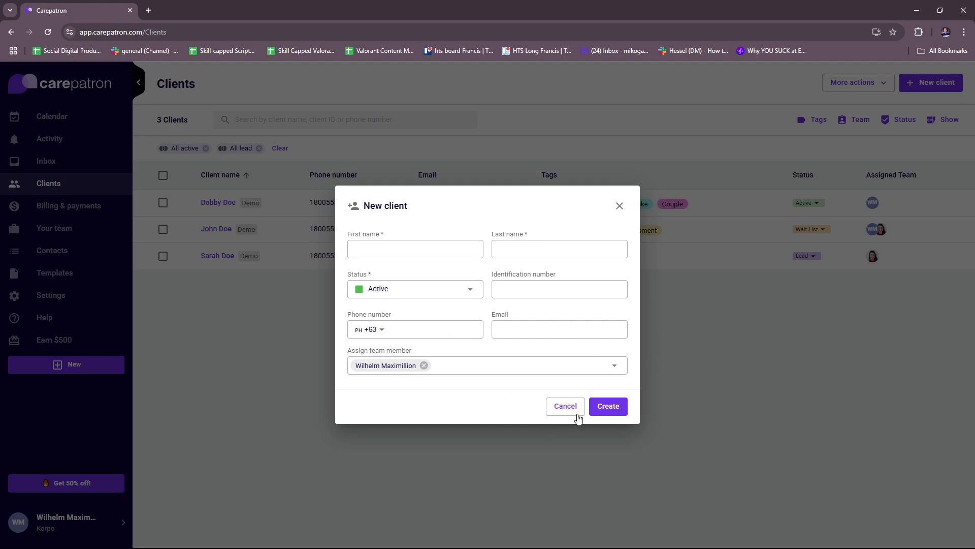
pyautogui.click(619, 207)
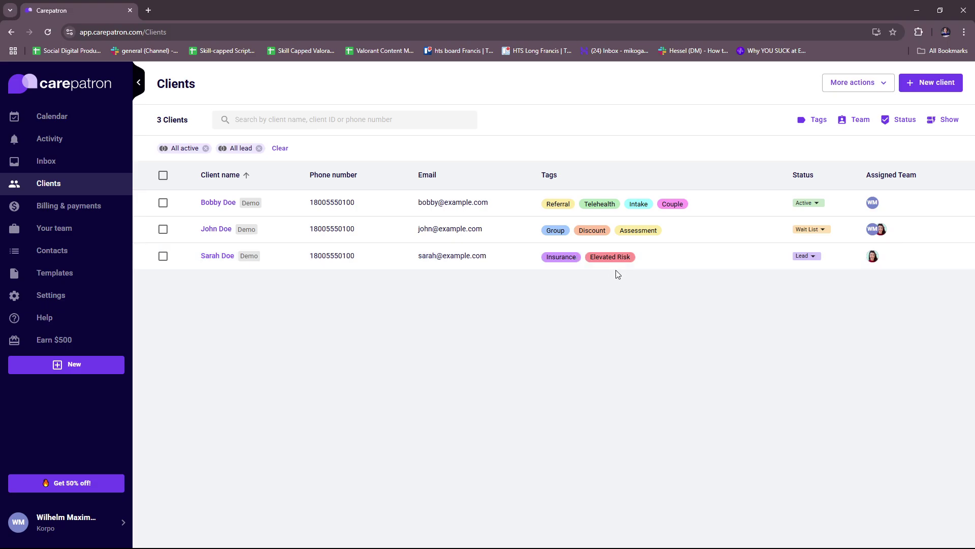
# Go to the 5–11 Jan 2025 calendar week and open the + New dropdown
pyautogui.click(53, 119)
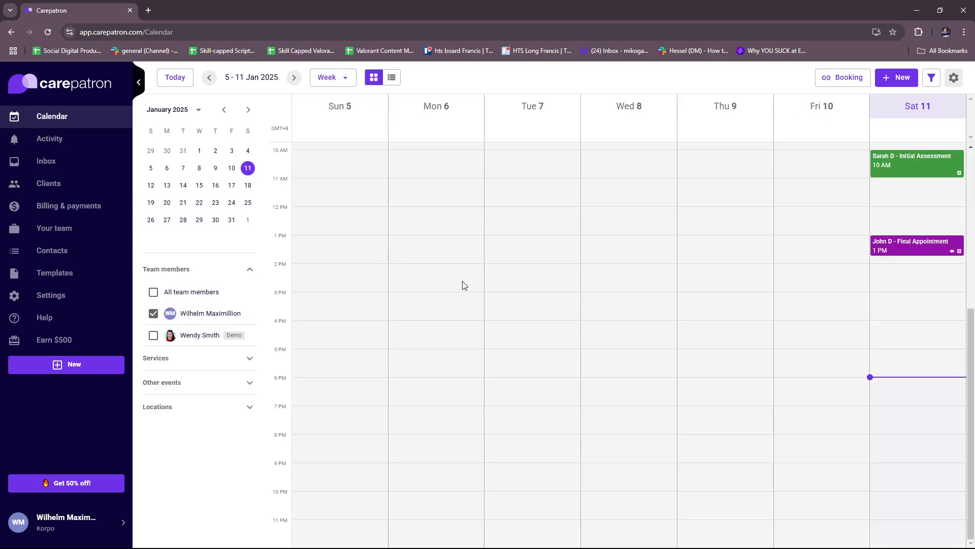
pyautogui.click(903, 78)
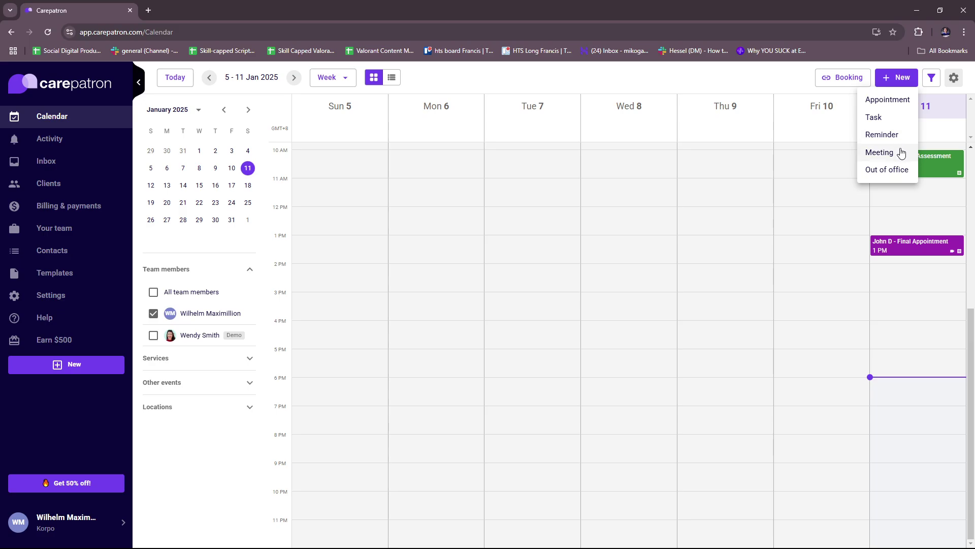
# Start a new appointment for Saturday 11 January, 6:00–7:00 pm, and preview the client list
pyautogui.click(887, 99)
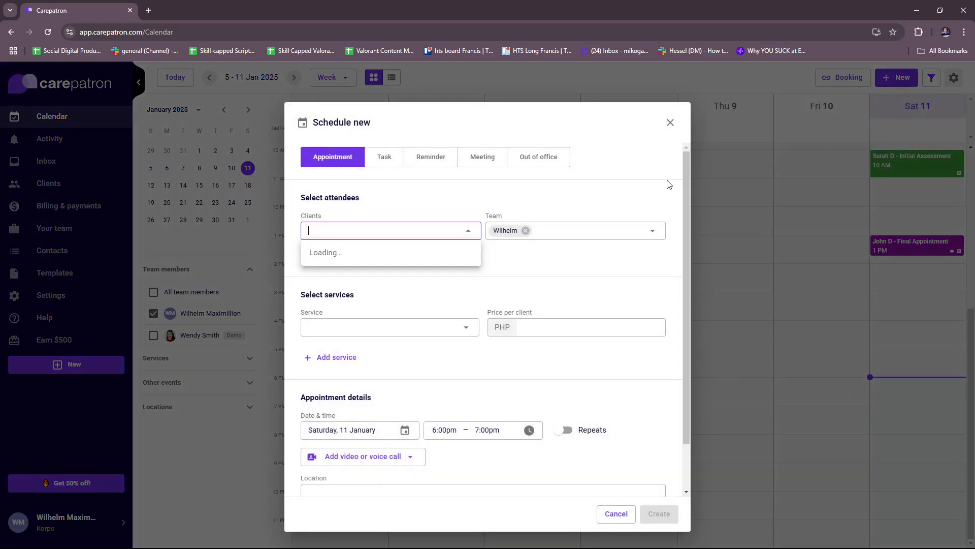
pyautogui.click(594, 198)
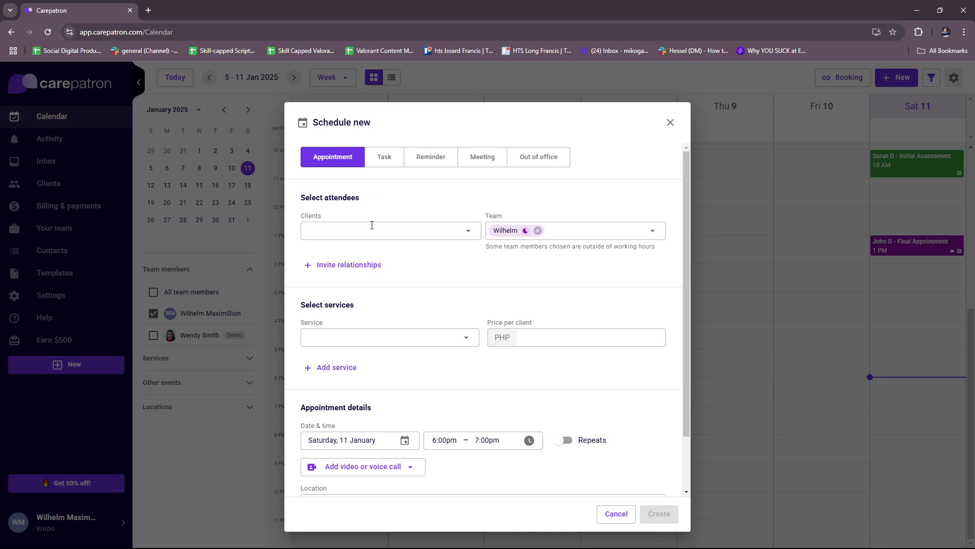
pyautogui.click(461, 235)
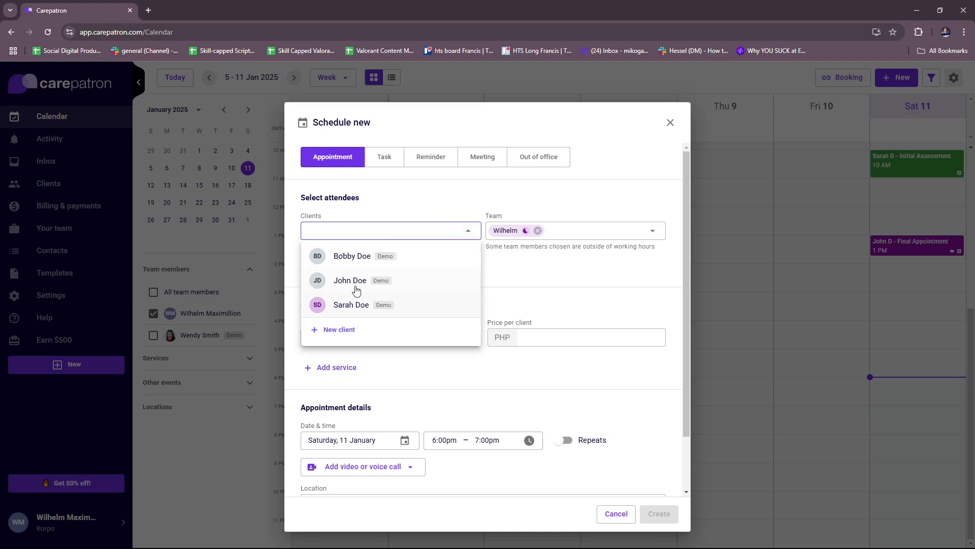
pyautogui.click(416, 192)
pyautogui.scroll(-1, 584, 233)
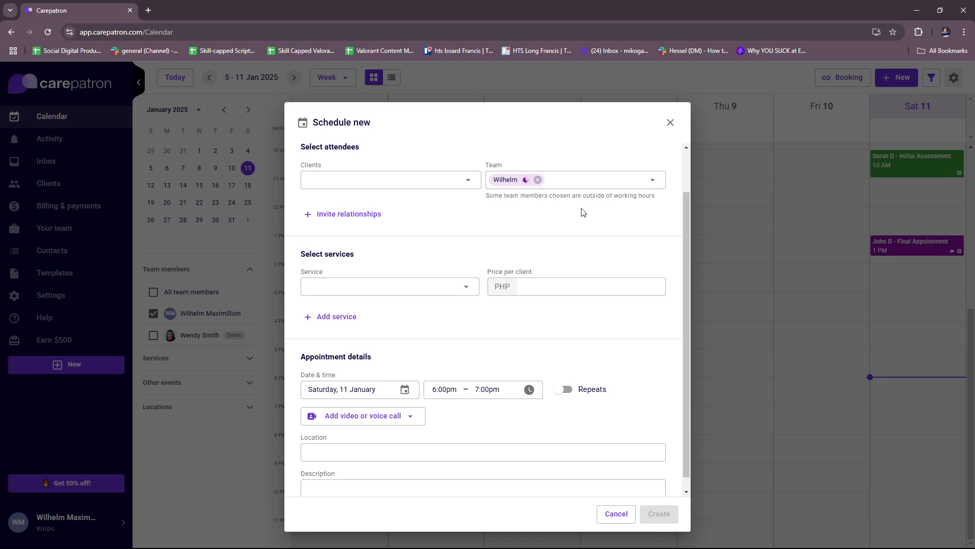
pyautogui.click(650, 181)
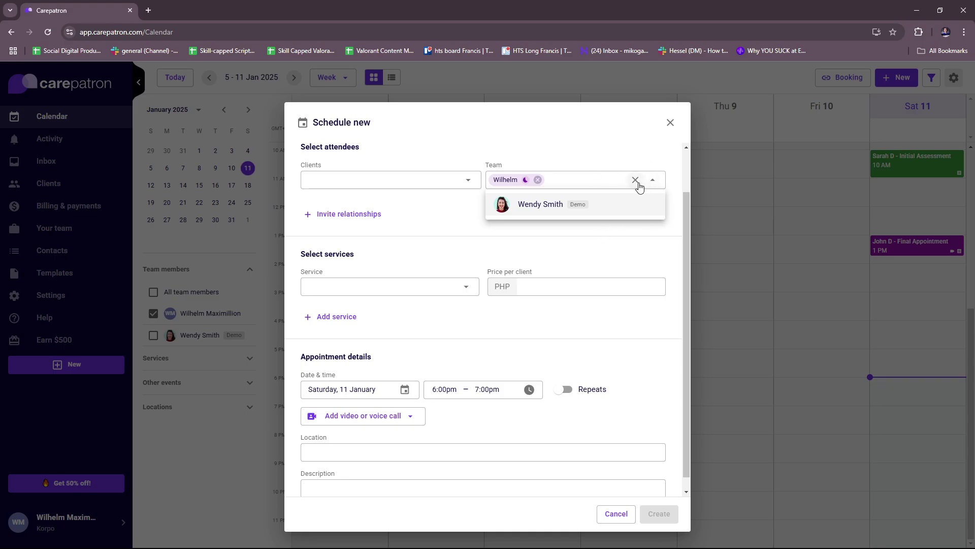
pyautogui.moveTo(606, 239); pyautogui.dragTo(524, 240)
pyautogui.click(635, 180)
pyautogui.click(577, 228)
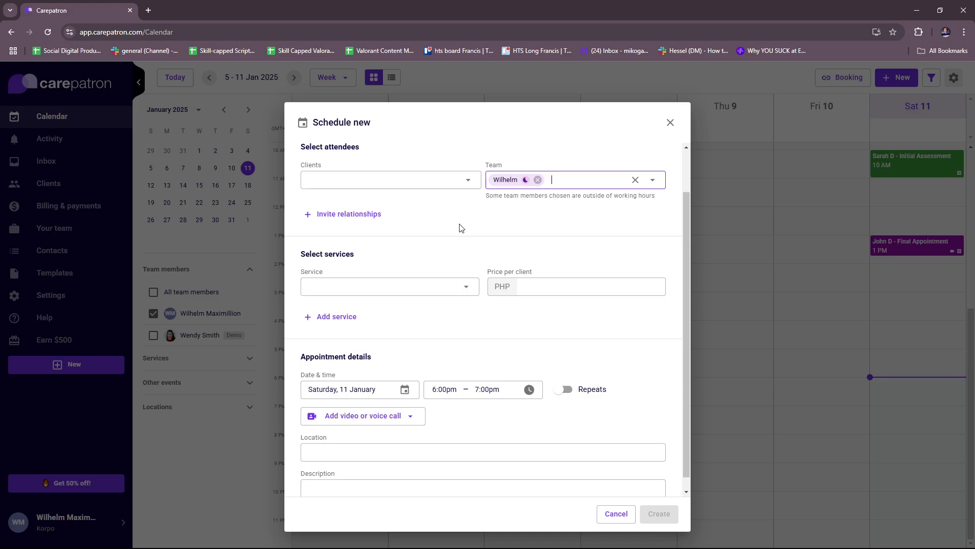
pyautogui.scroll(-1, 429, 212)
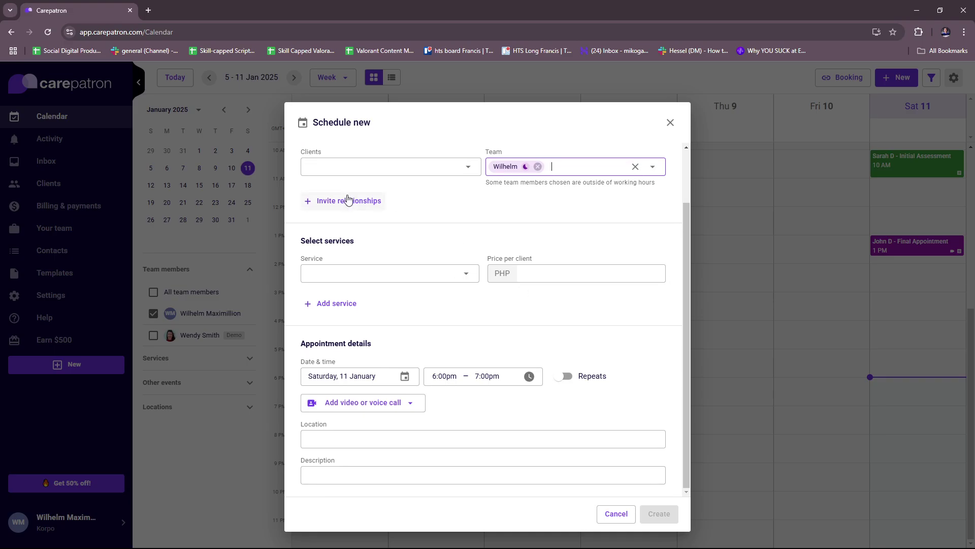
# Add the Invite relationships field, view the services, and choose Bobby Doe as the client
pyautogui.click(347, 199)
pyautogui.click(506, 225)
pyautogui.click(467, 211)
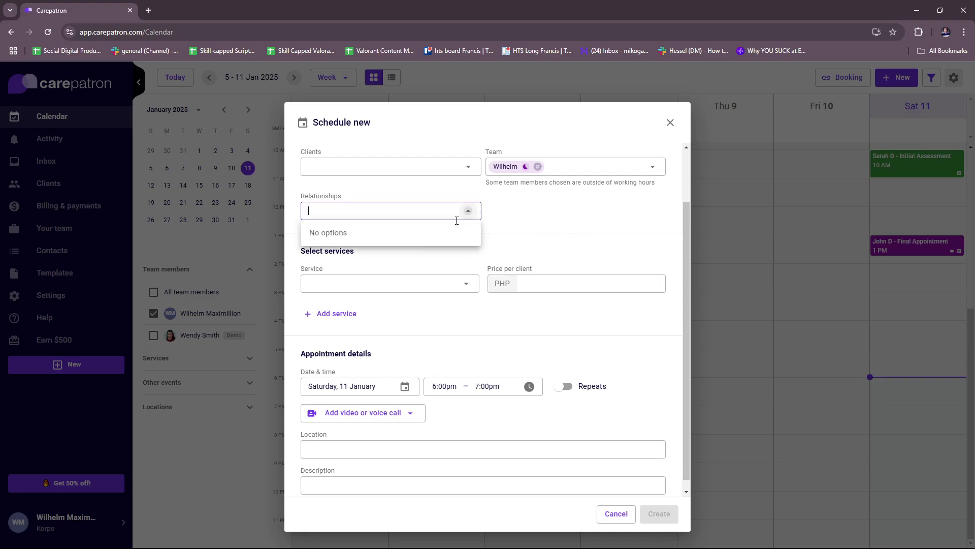
pyautogui.click(554, 217)
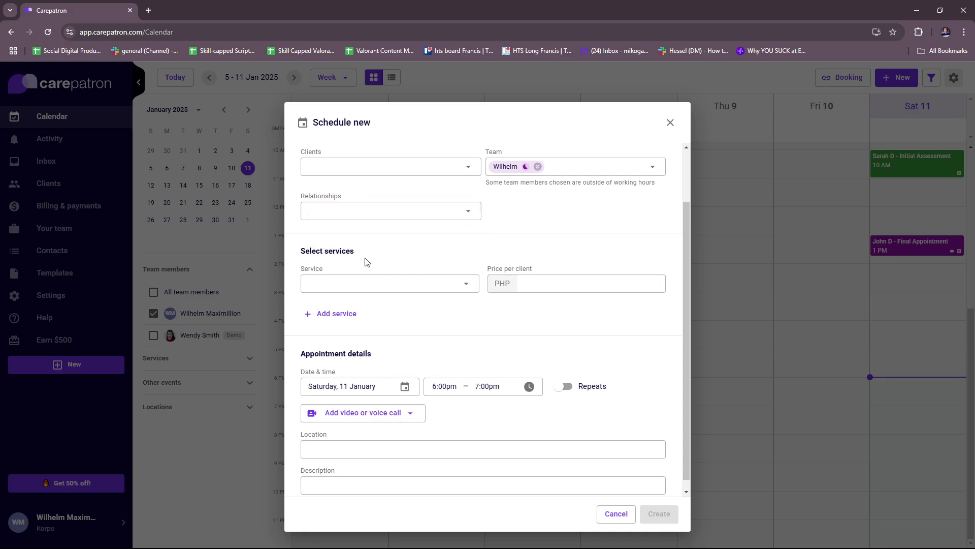
pyautogui.click(466, 283)
pyautogui.click(468, 168)
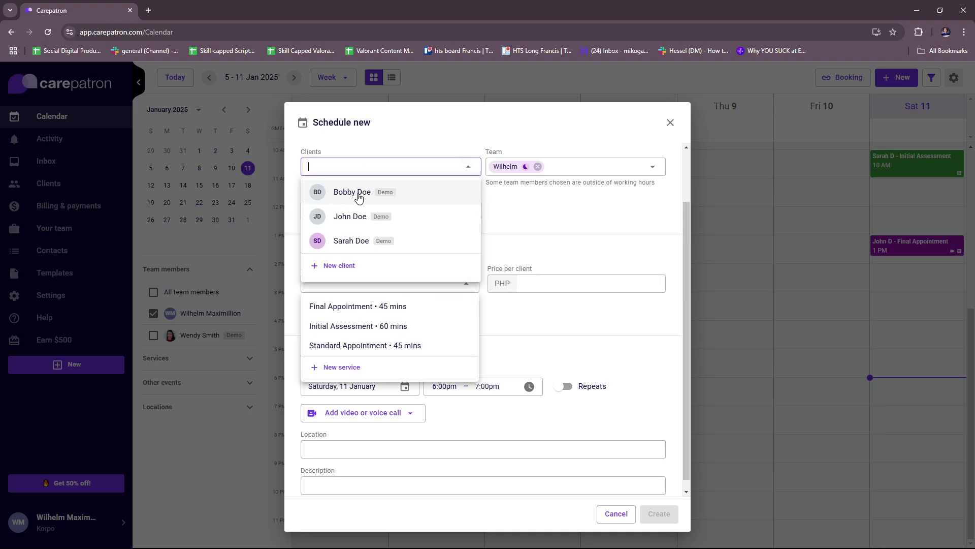
pyautogui.click(351, 192)
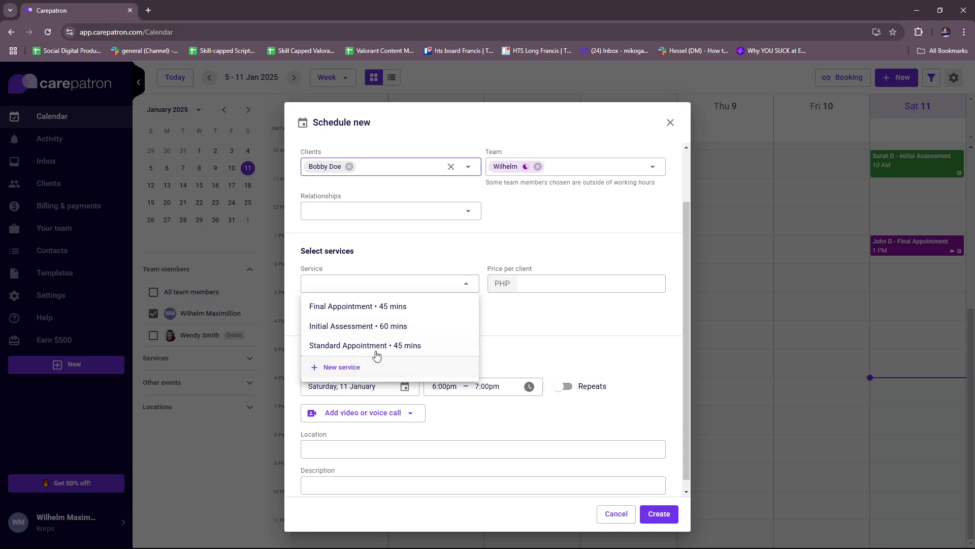
pyautogui.click(339, 368)
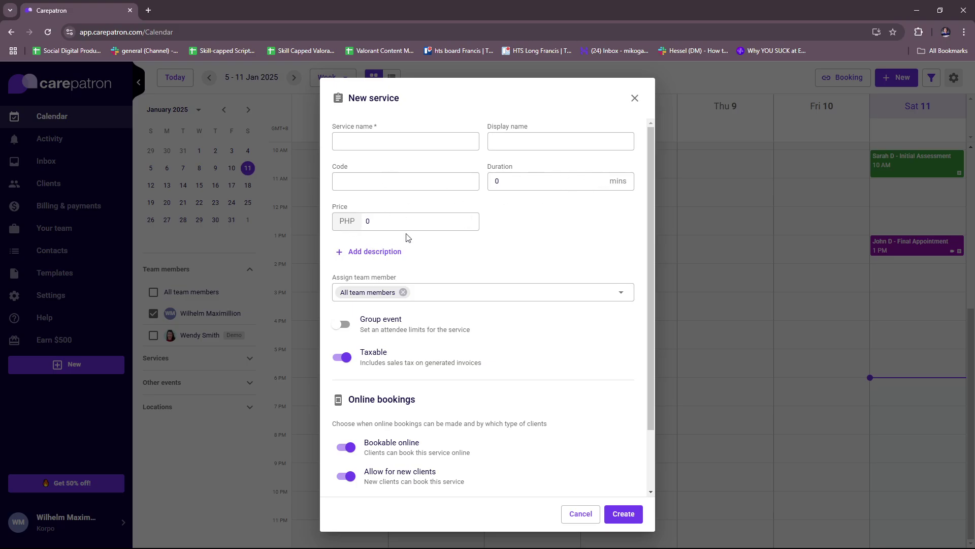
pyautogui.scroll(-1, 373, 296)
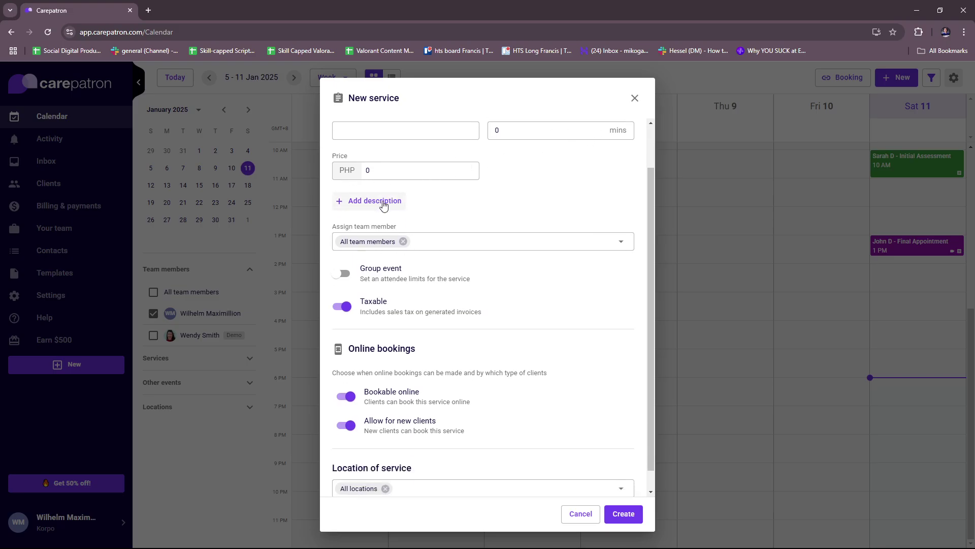
pyautogui.scroll(-1, 391, 204)
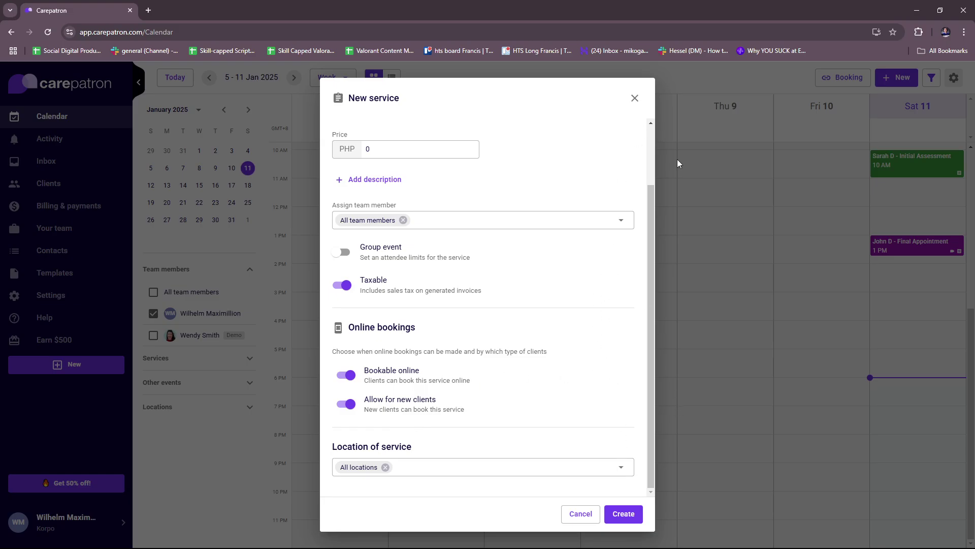
pyautogui.click(635, 98)
# Keep Bobby Doe as client and choose the Initial Assessment 60-minute service at PHP 150
pyautogui.click(576, 281)
pyautogui.click(442, 229)
pyautogui.click(339, 260)
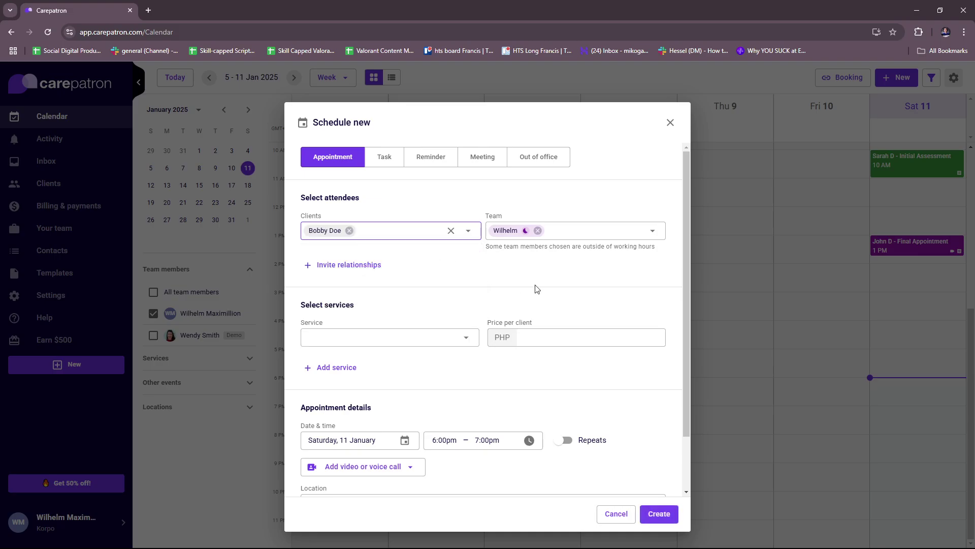
pyautogui.click(389, 336)
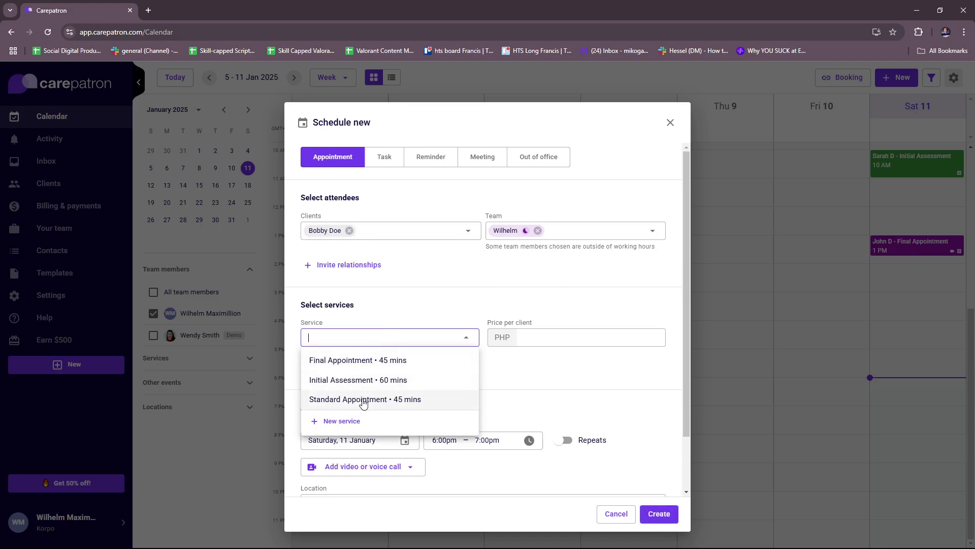
pyautogui.click(465, 379)
pyautogui.scroll(-2, 540, 313)
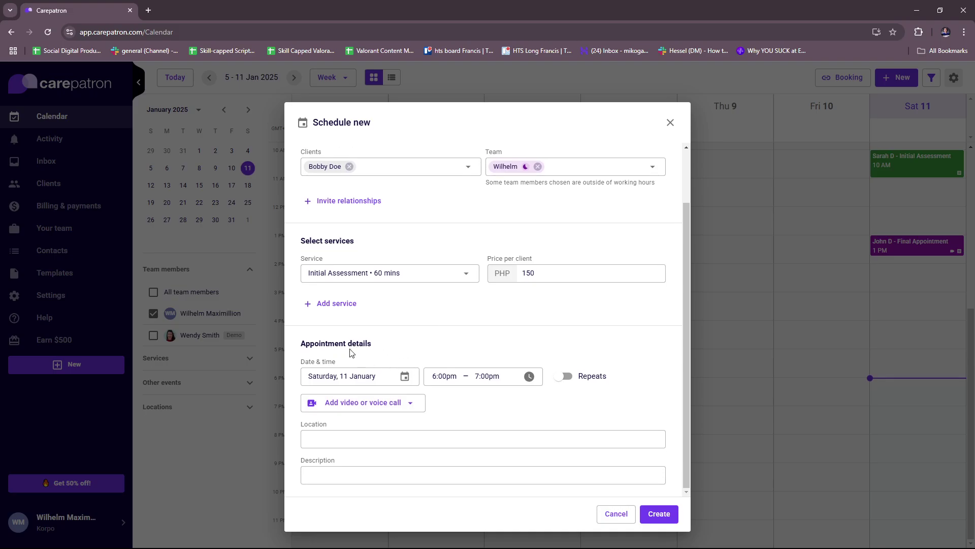
# Try the call, Repeats, Location and Description options, then close the appointment form unsaved
pyautogui.click(399, 405)
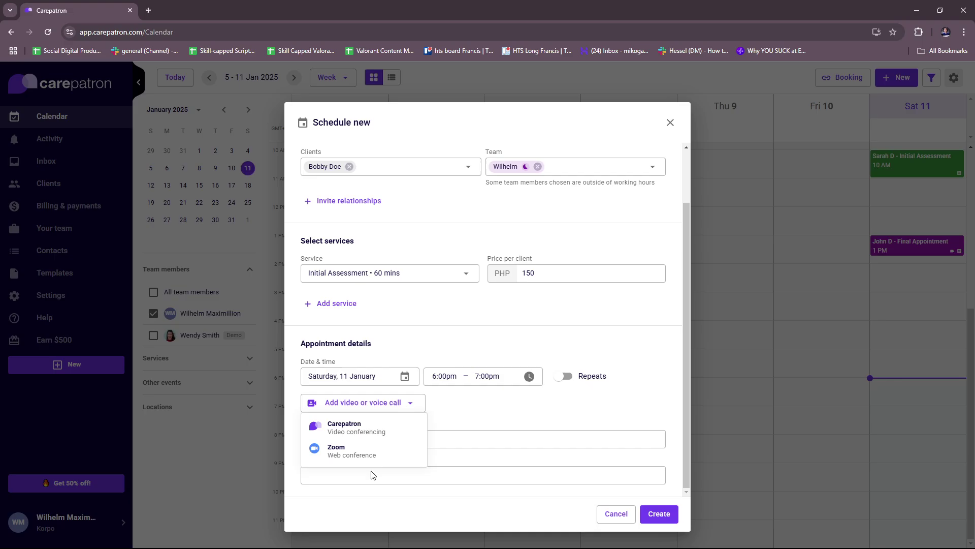
pyautogui.click(526, 419)
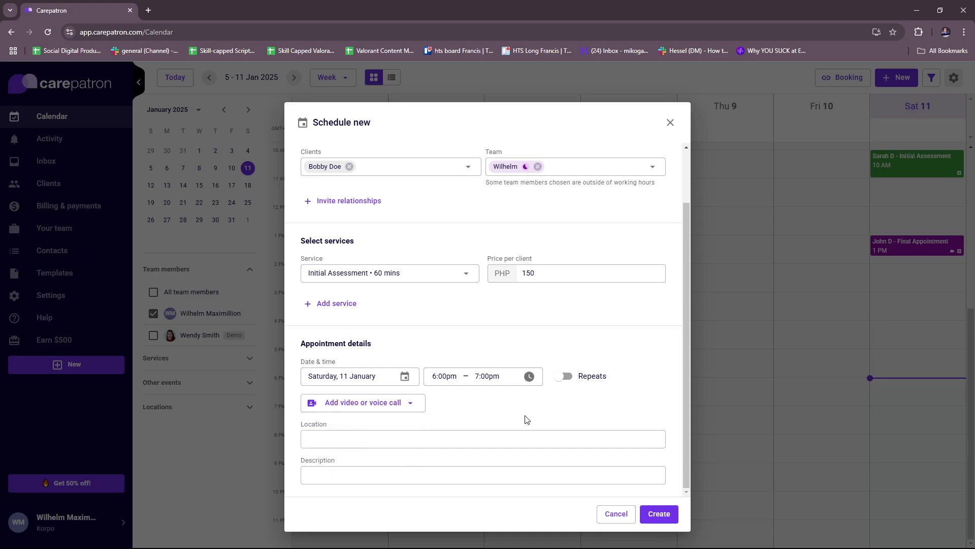
pyautogui.click(563, 378)
pyautogui.click(568, 378)
pyautogui.click(346, 432)
pyautogui.click(366, 476)
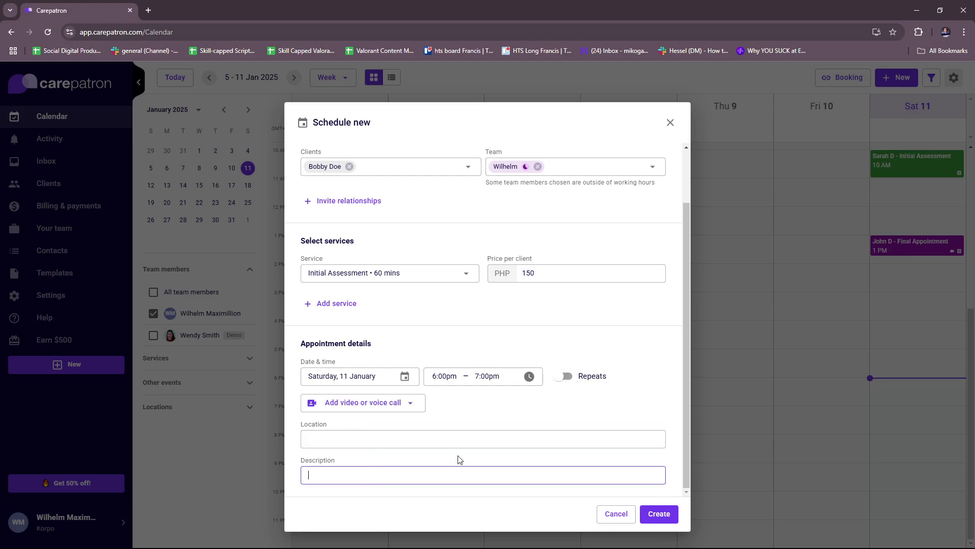
pyautogui.click(484, 543)
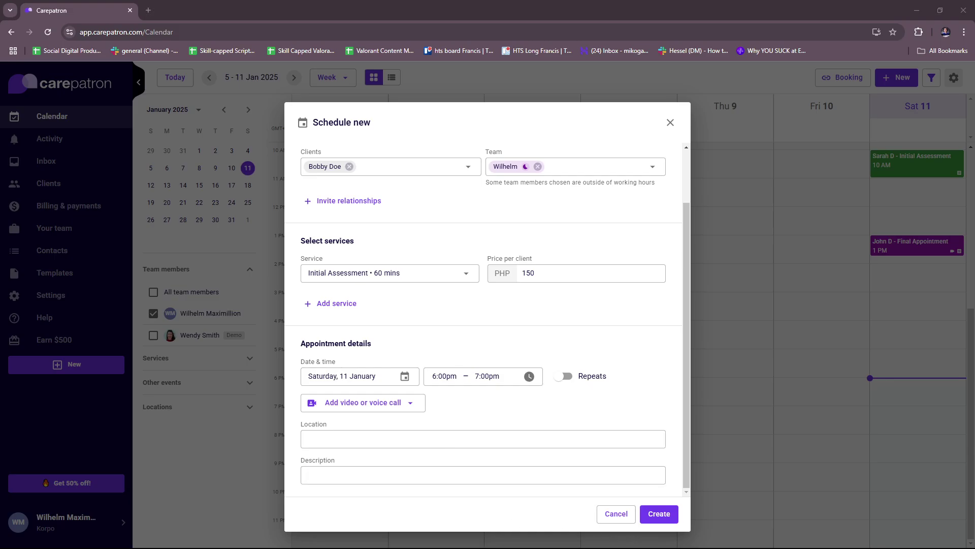
pyautogui.press('Escape')
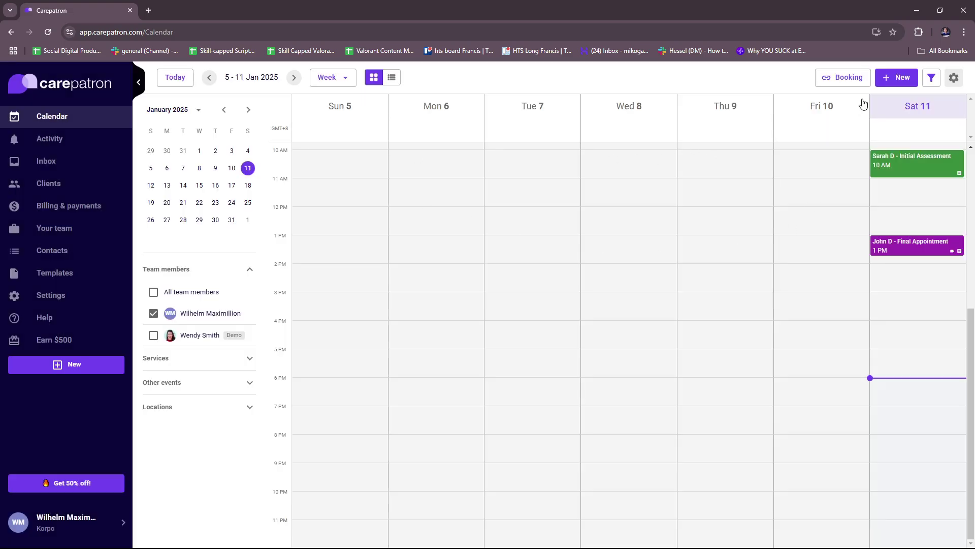
pyautogui.click(907, 80)
pyautogui.click(892, 99)
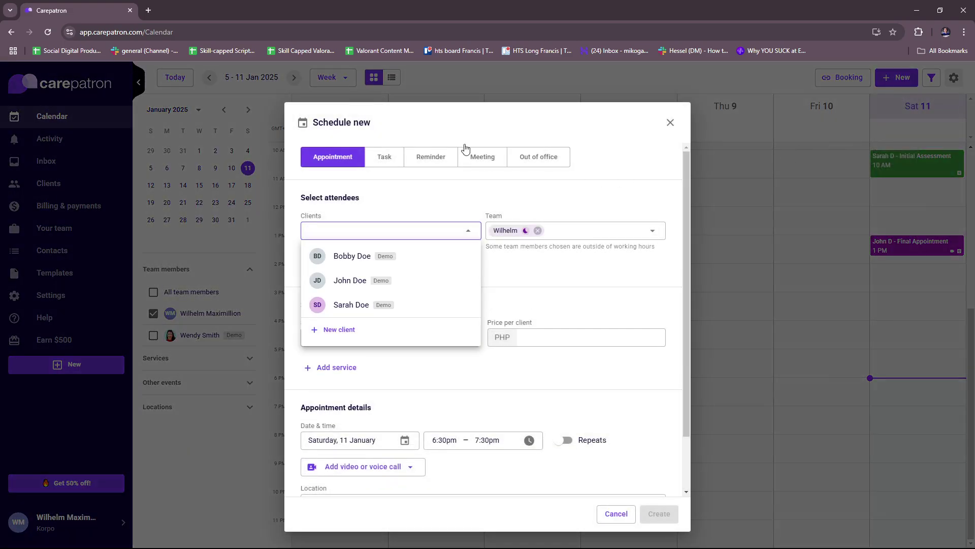
pyautogui.click(387, 161)
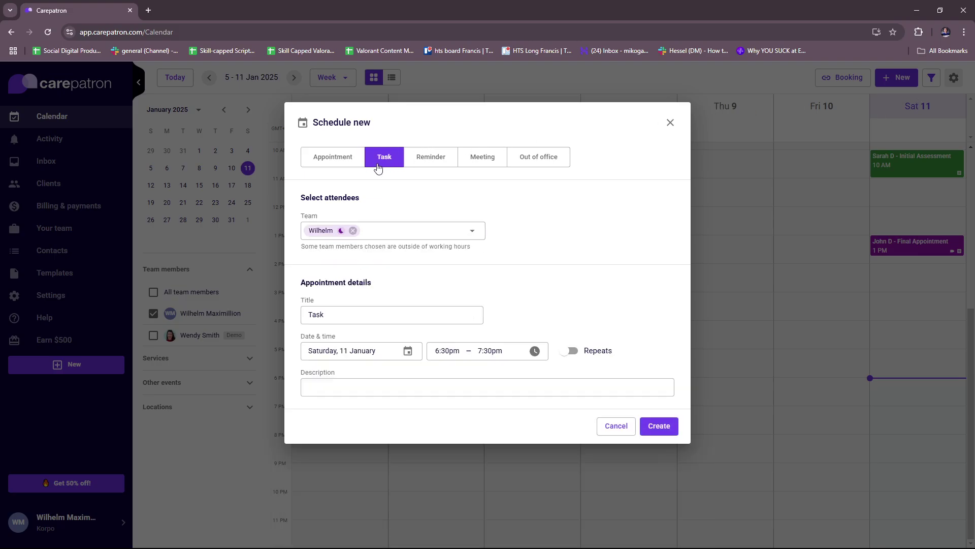
pyautogui.click(432, 158)
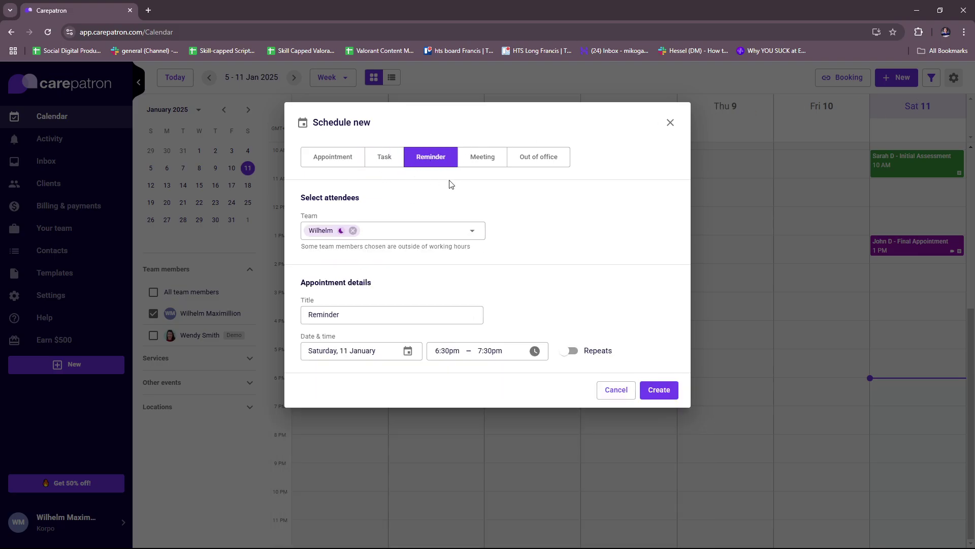
pyautogui.click(487, 159)
pyautogui.click(526, 158)
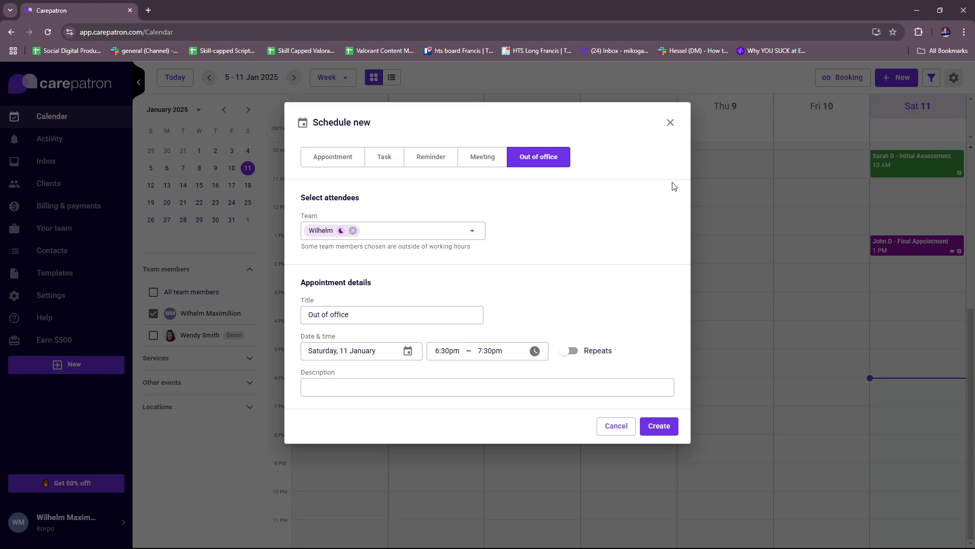
pyautogui.click(670, 123)
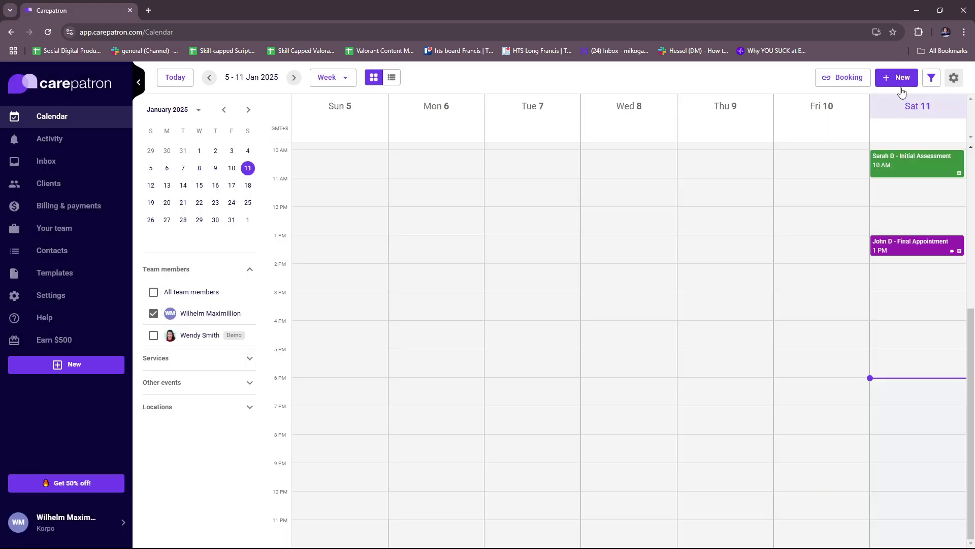